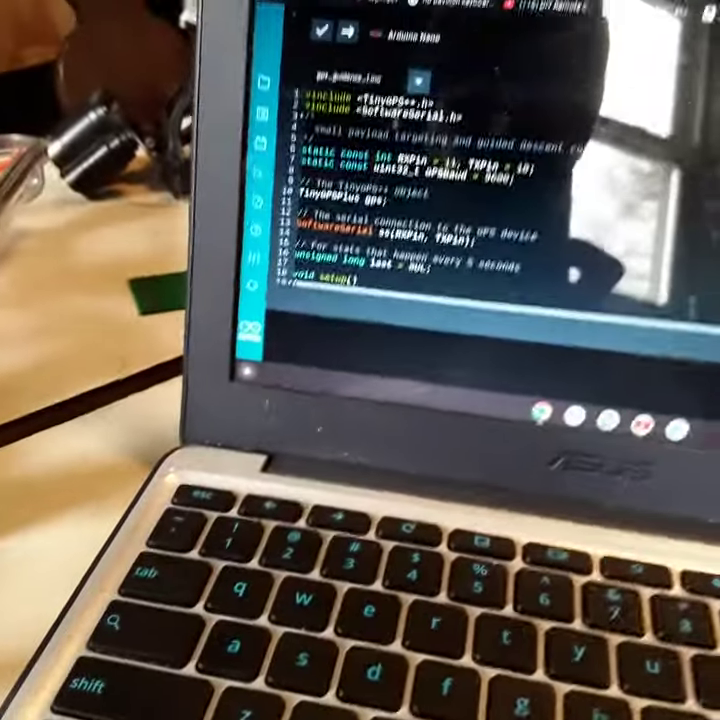
scroll(400, 300, down, 3)
scroll(400, 250, down, 4)
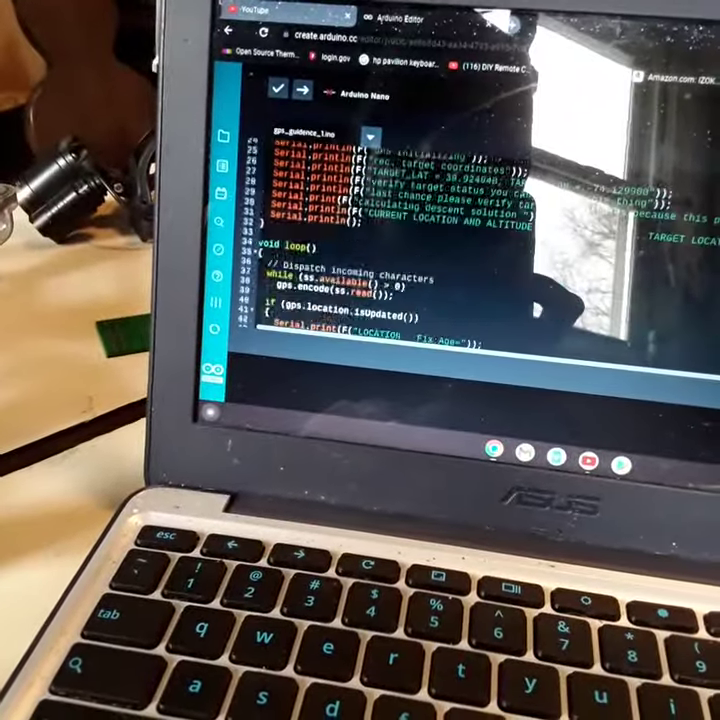
scroll(400, 250, down, 4)
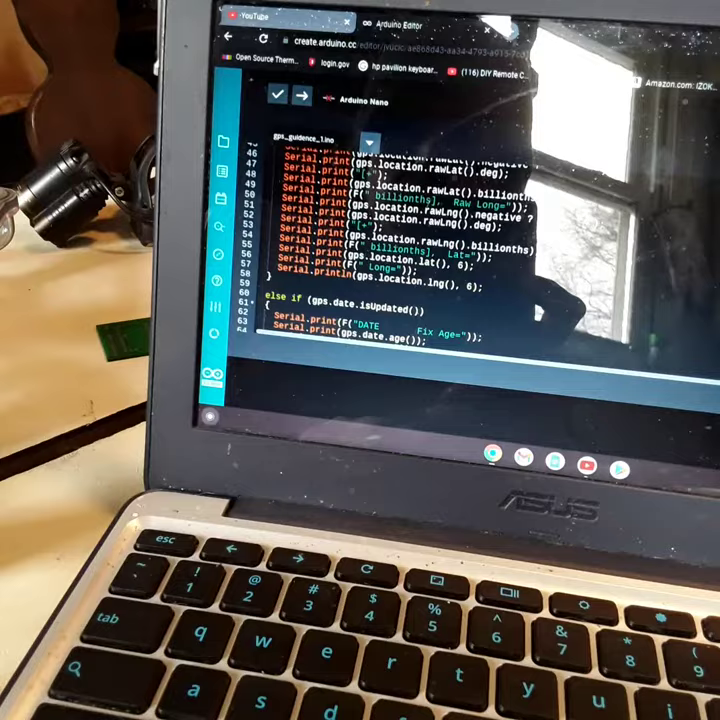
scroll(400, 250, down, 4)
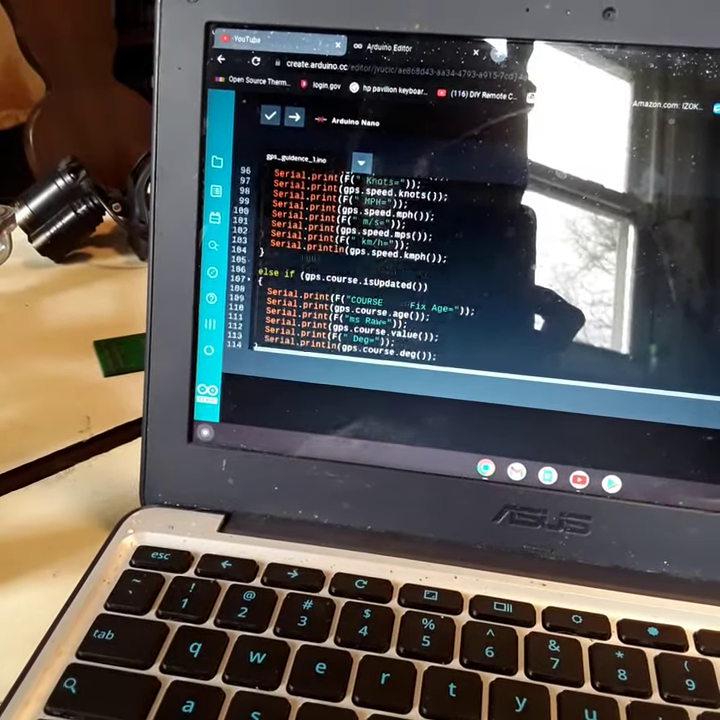
scroll(400, 250, up, 15)
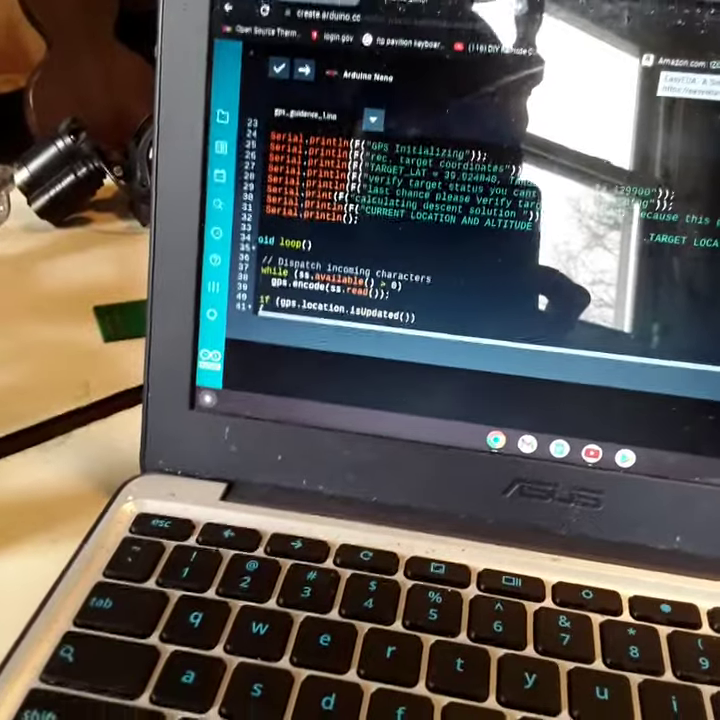